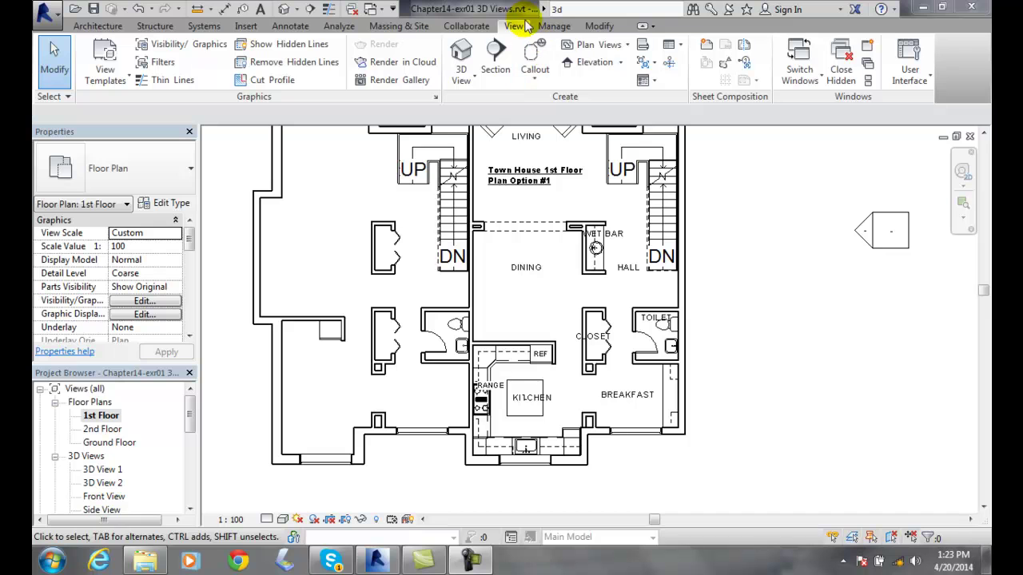
# Start a perspective camera and place its eye point in the 1st floor breakfast area.
pyautogui.click(475, 83)
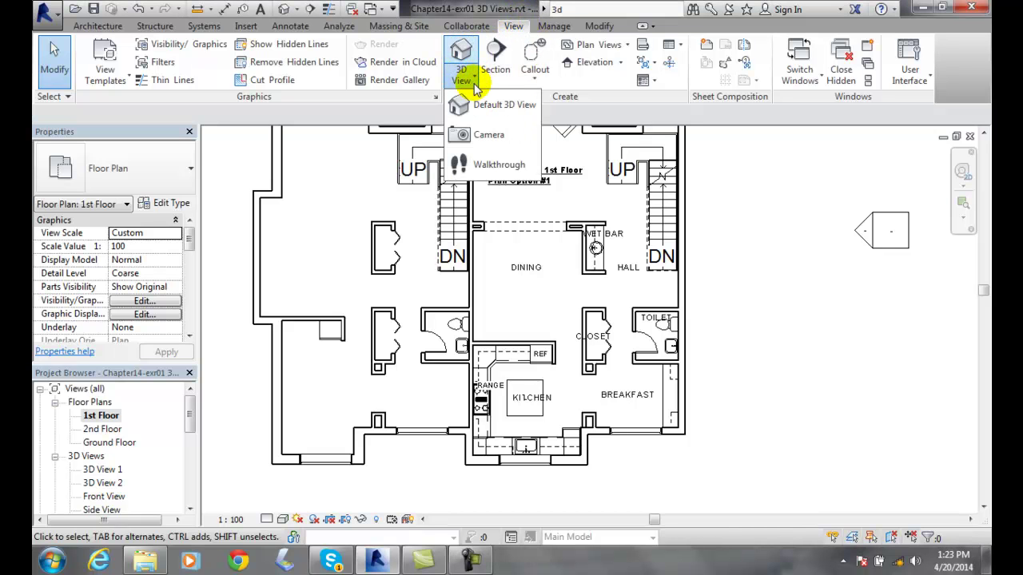
pyautogui.click(480, 134)
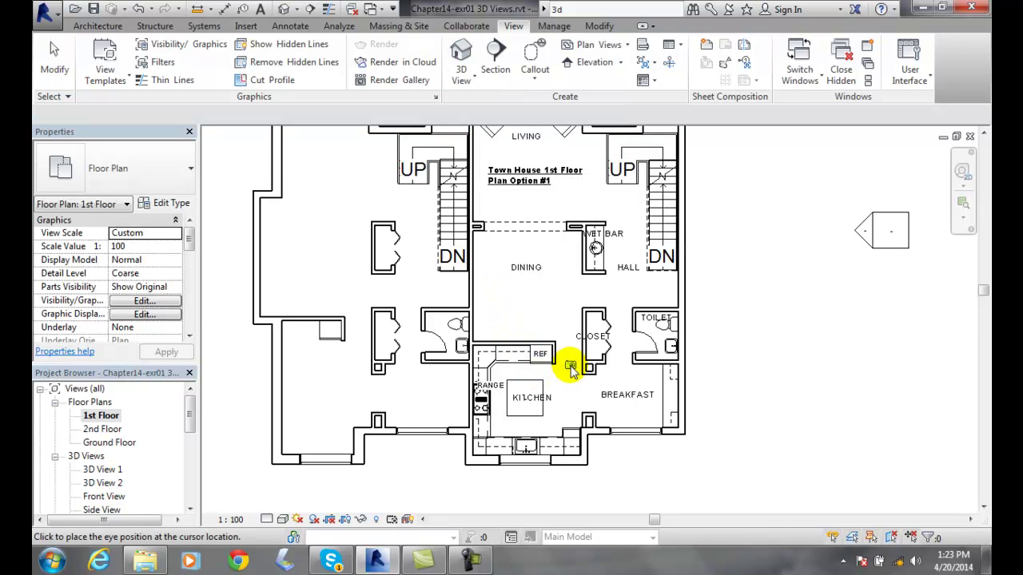
pyautogui.click(625, 387)
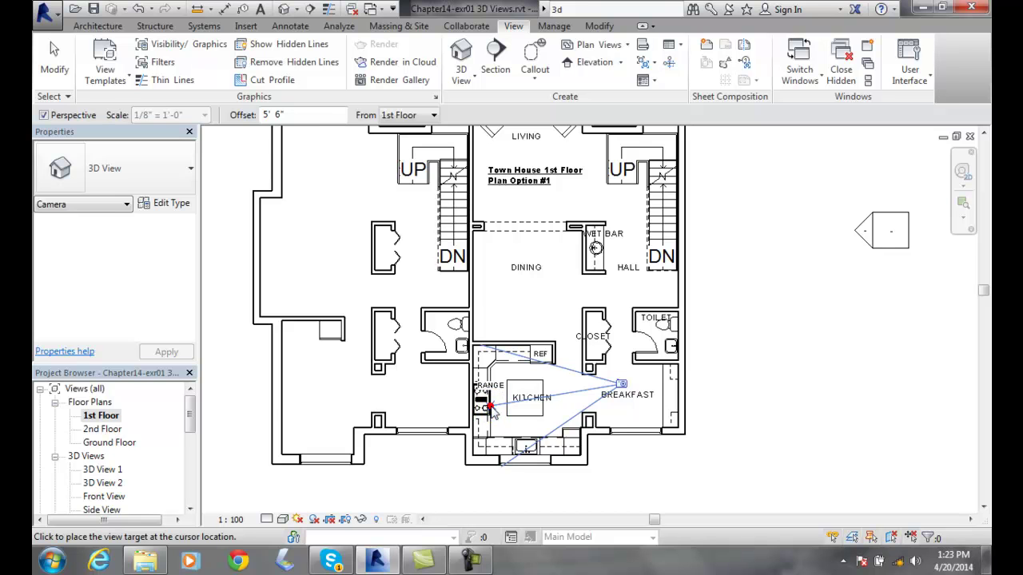
# Aim the camera at the kitchen range, creating perspective 3D View 3.
pyautogui.click(492, 409)
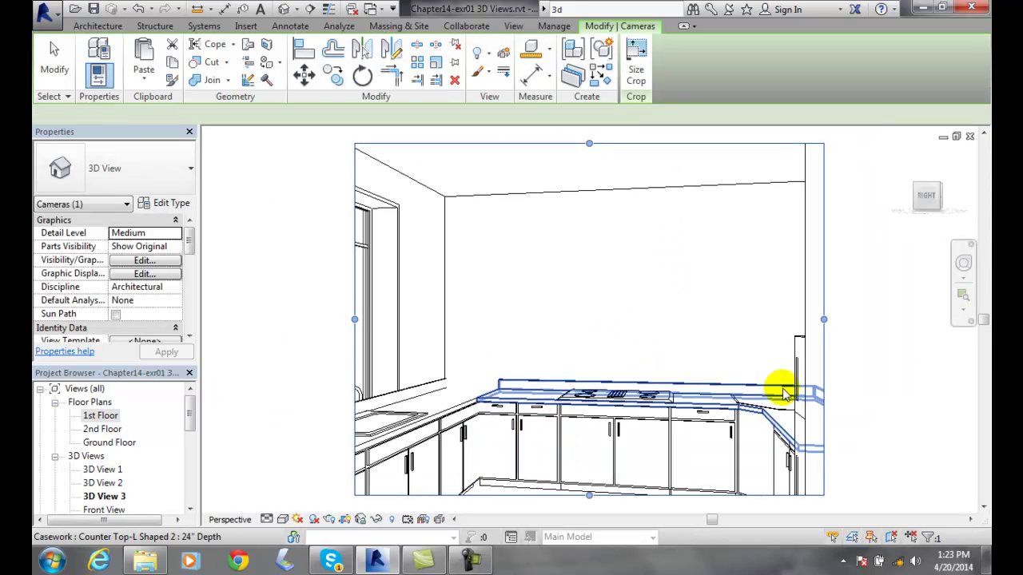
pyautogui.moveTo(986, 340); pyautogui.dragTo(985, 336)
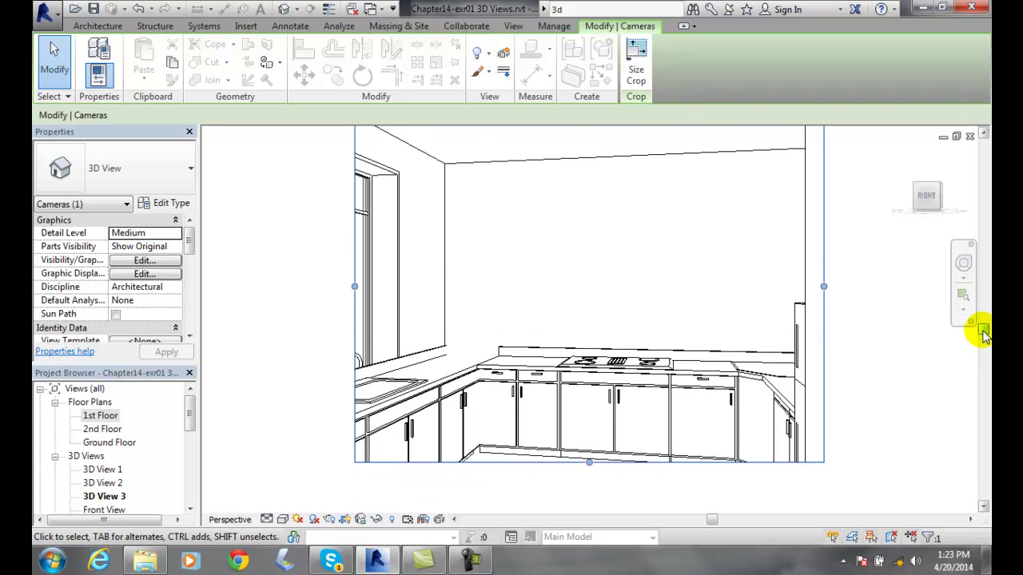
pyautogui.moveTo(986, 331); pyautogui.dragTo(983, 325)
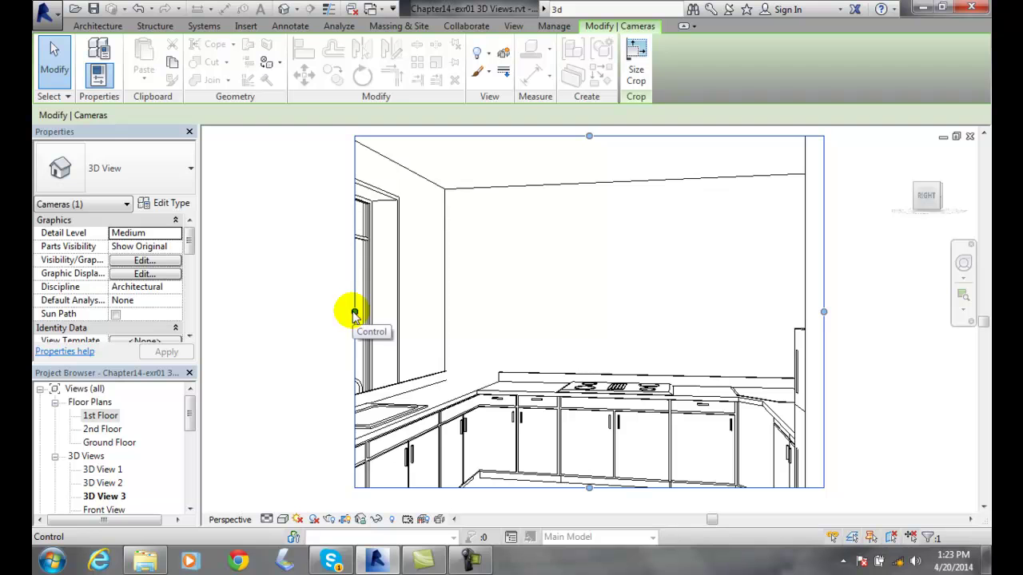
# Widen the crop's left and right edges, lower its top, and extend its bottom to the floor.
pyautogui.moveTo(355, 313); pyautogui.dragTo(271, 318)
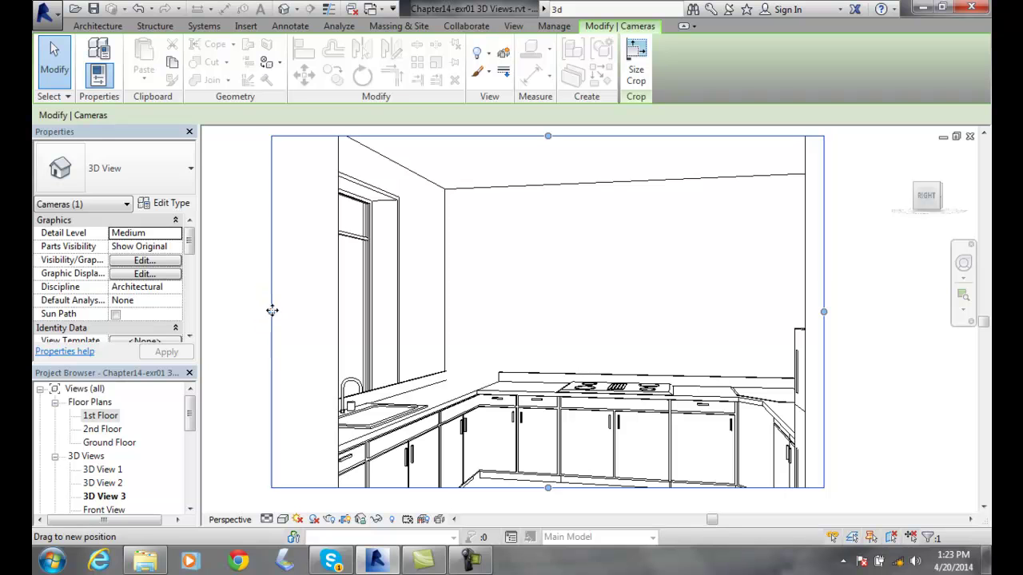
pyautogui.moveTo(272, 311); pyautogui.dragTo(311, 318)
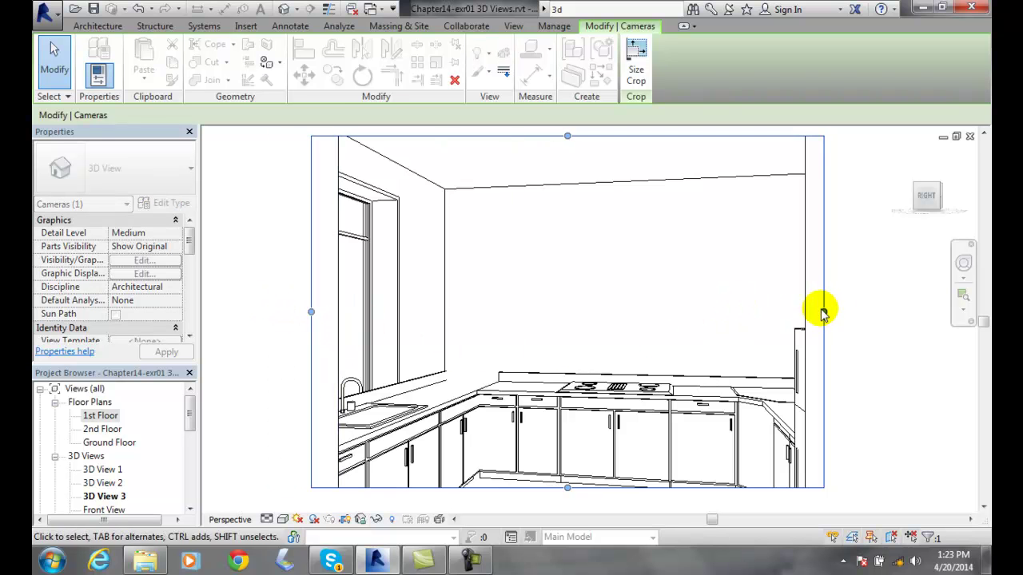
pyautogui.moveTo(824, 313); pyautogui.dragTo(874, 318)
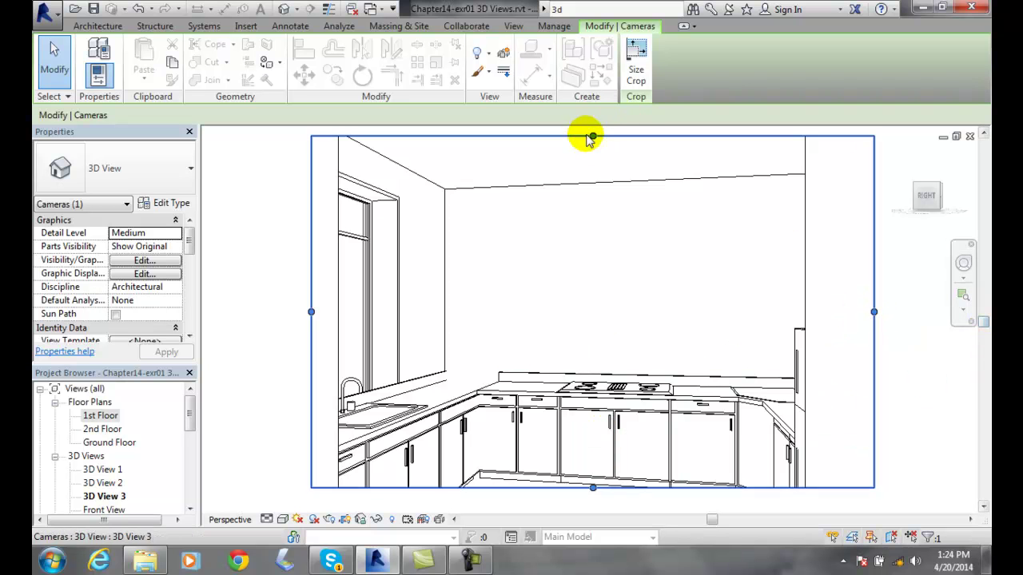
pyautogui.moveTo(593, 137); pyautogui.dragTo(593, 157)
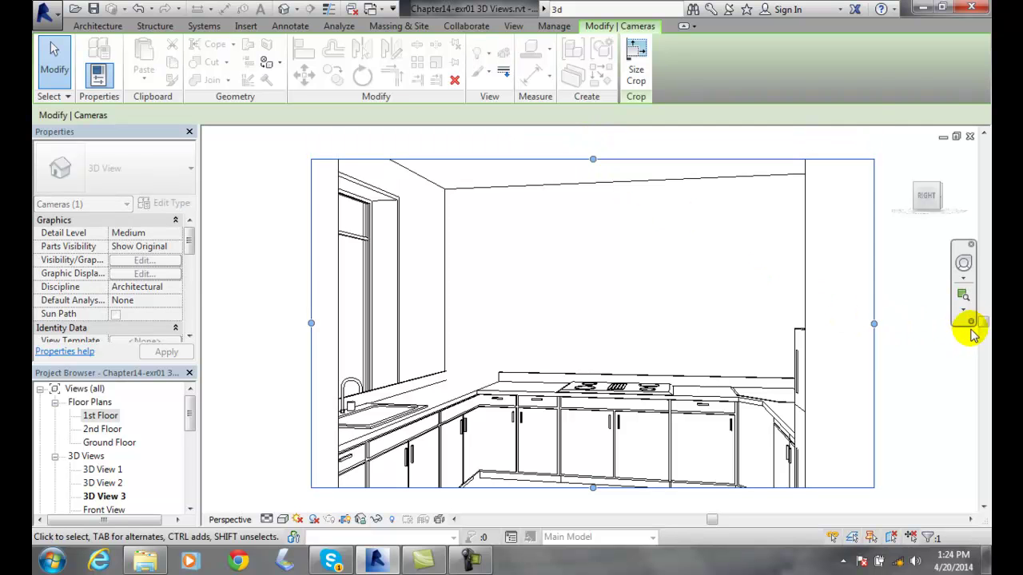
pyautogui.moveTo(982, 321); pyautogui.dragTo(982, 354)
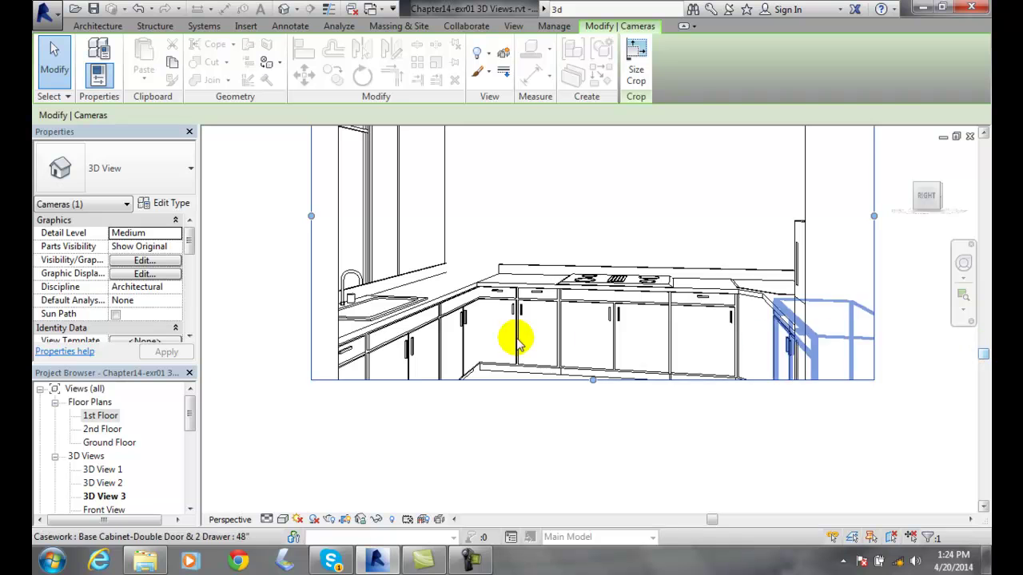
pyautogui.moveTo(593, 381); pyautogui.dragTo(607, 462)
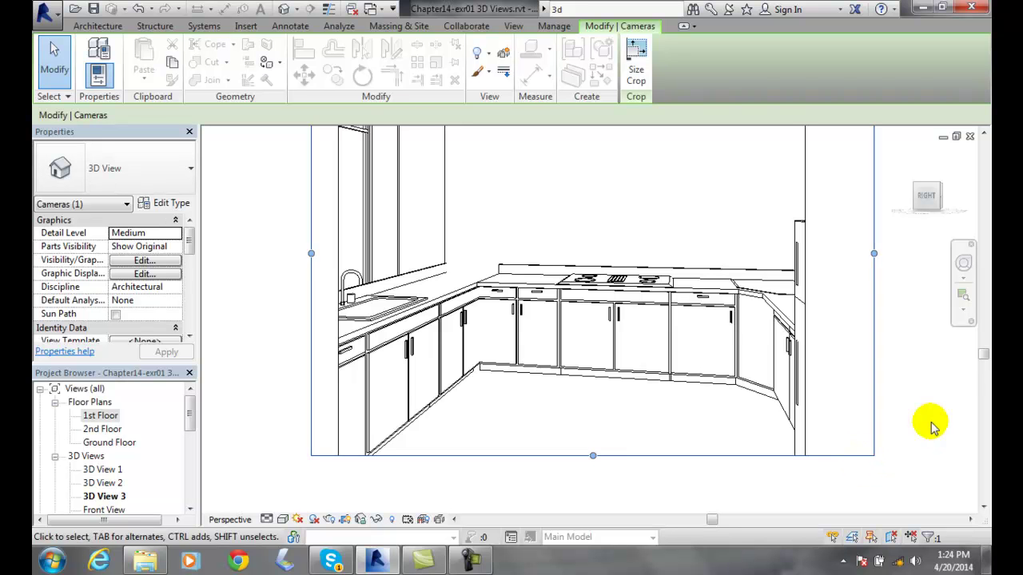
pyautogui.moveTo(986, 363); pyautogui.dragTo(938, 361)
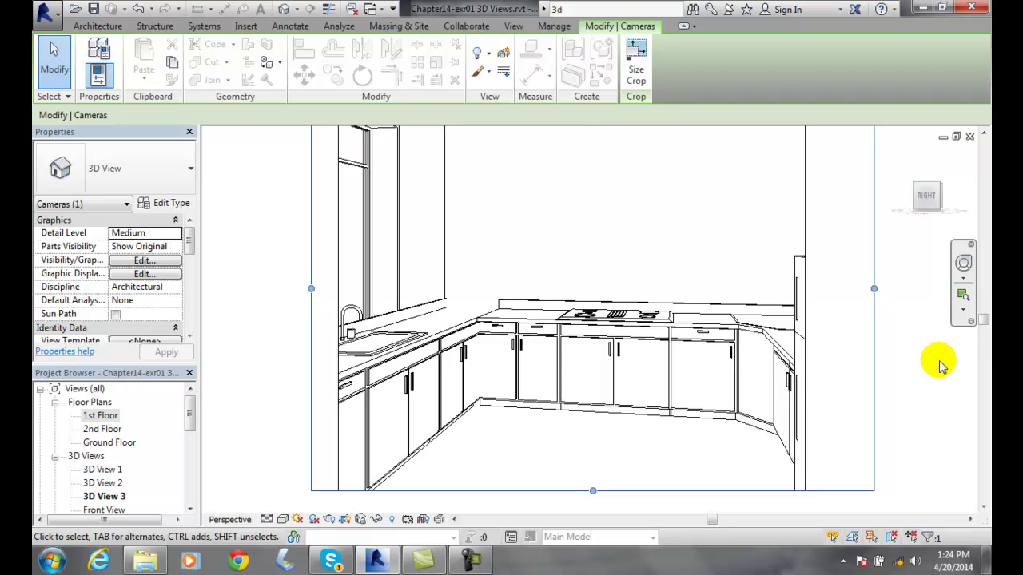
pyautogui.scroll(-1, 931, 363)
pyautogui.moveTo(985, 329); pyautogui.dragTo(982, 310)
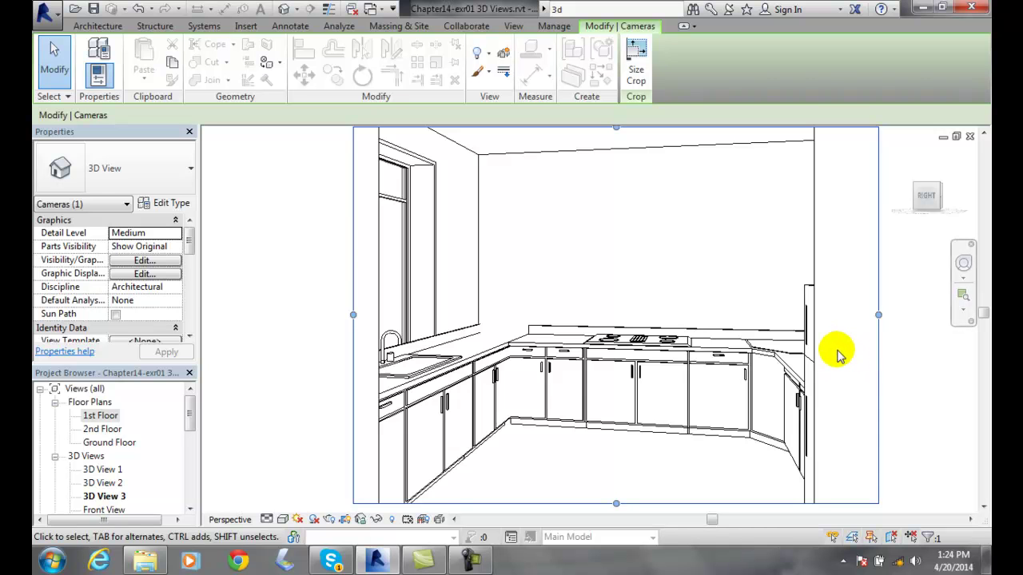
# In the 1st Floor plan, place a camera by the dining-area bar aimed into the living room.
pyautogui.doubleClick(99, 417)
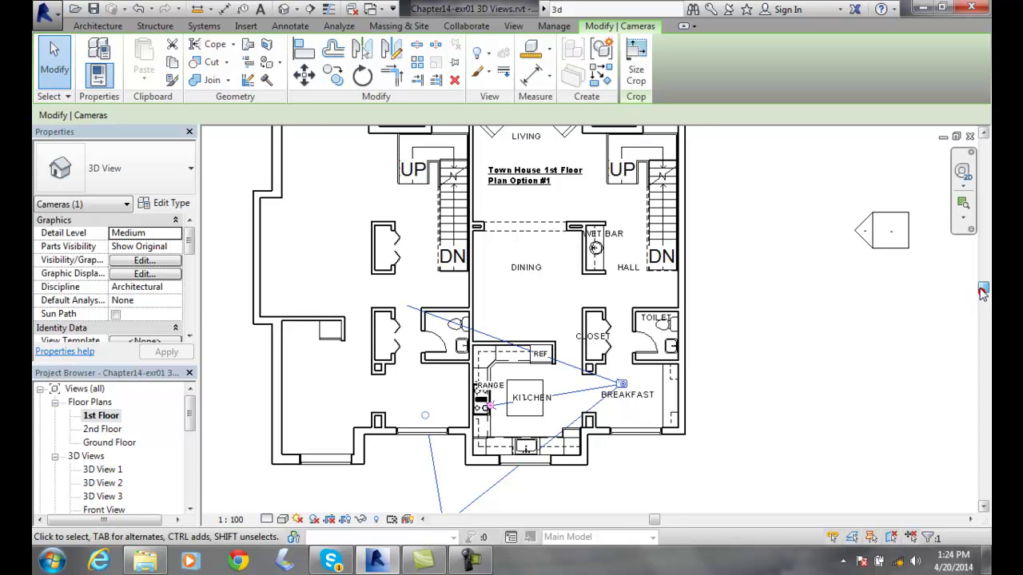
pyautogui.moveTo(982, 292); pyautogui.dragTo(982, 267)
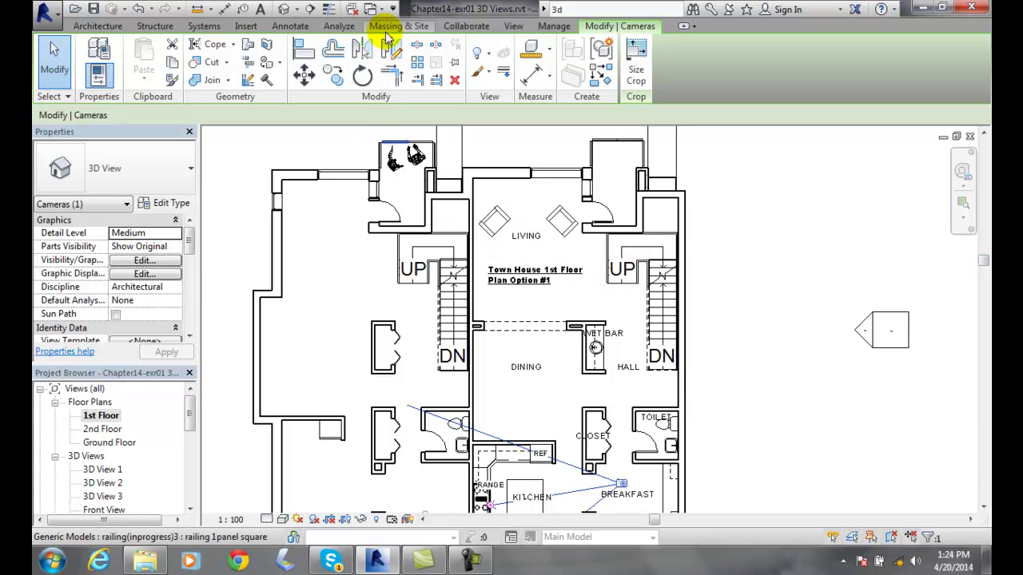
pyautogui.click(512, 28)
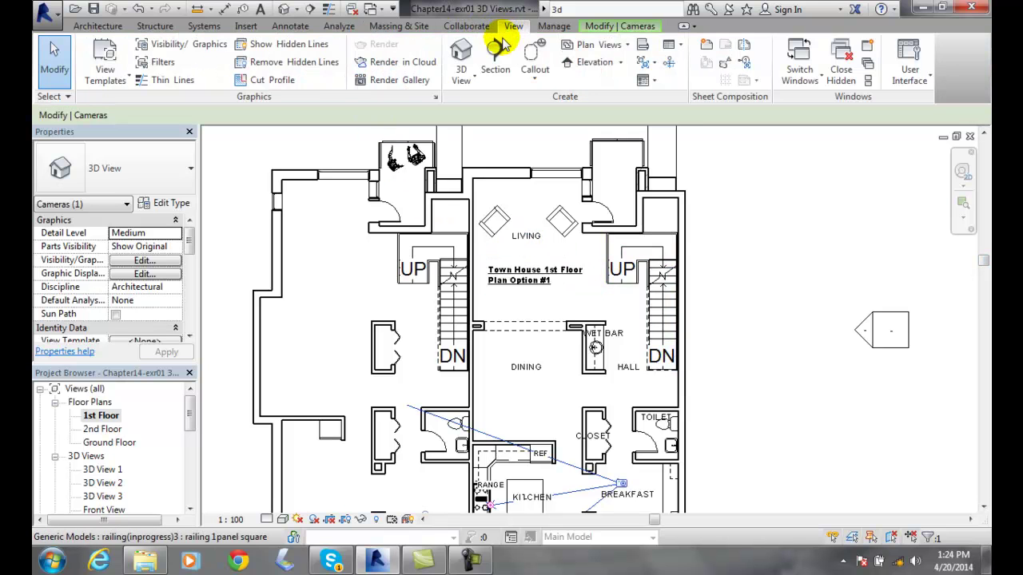
pyautogui.click(464, 74)
pyautogui.click(491, 134)
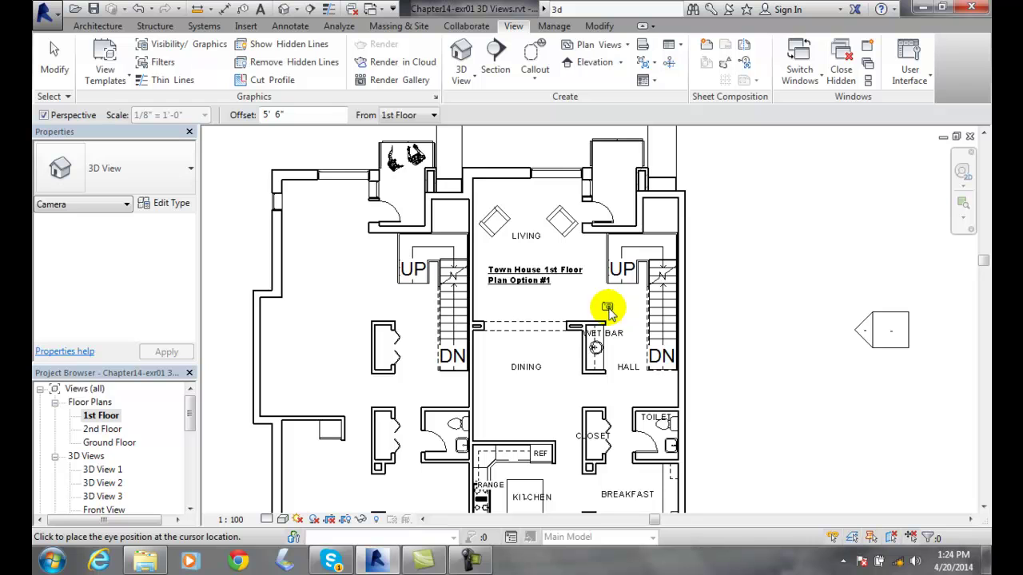
pyautogui.click(609, 308)
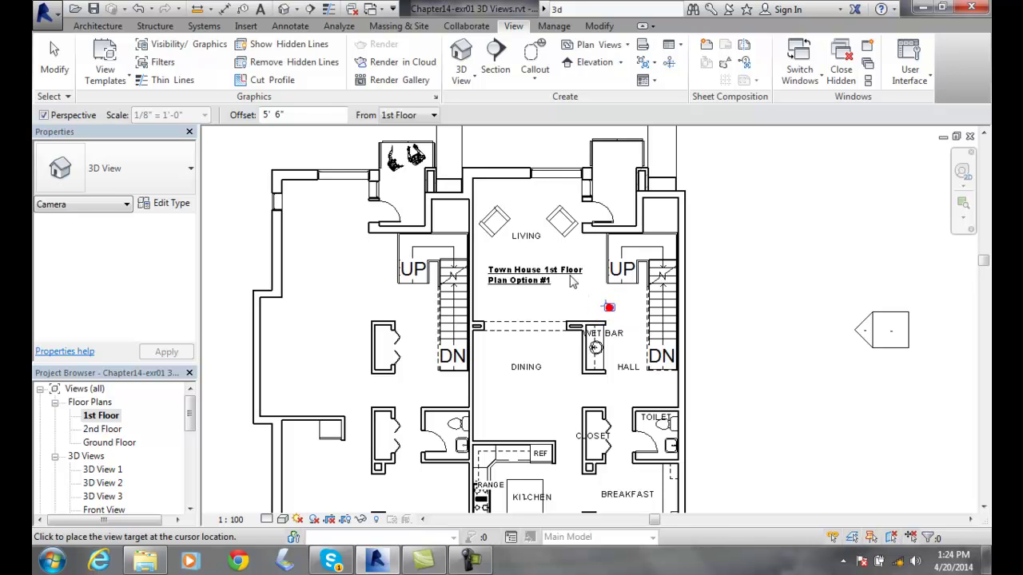
pyautogui.click(509, 220)
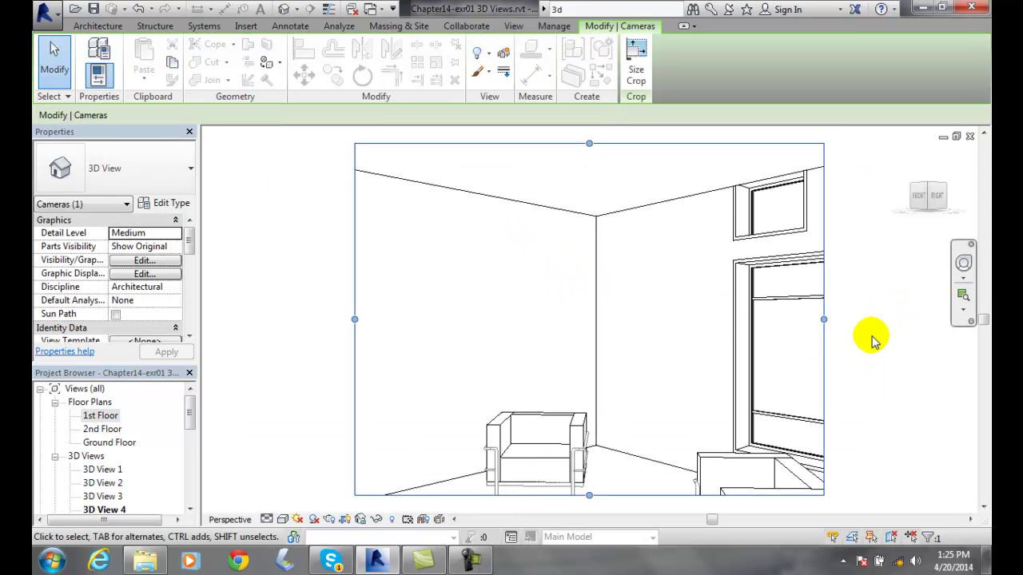
# Widen both sides of the 3D View 4 crop region and nudge its bottom down.
pyautogui.moveTo(824, 319); pyautogui.dragTo(880, 352)
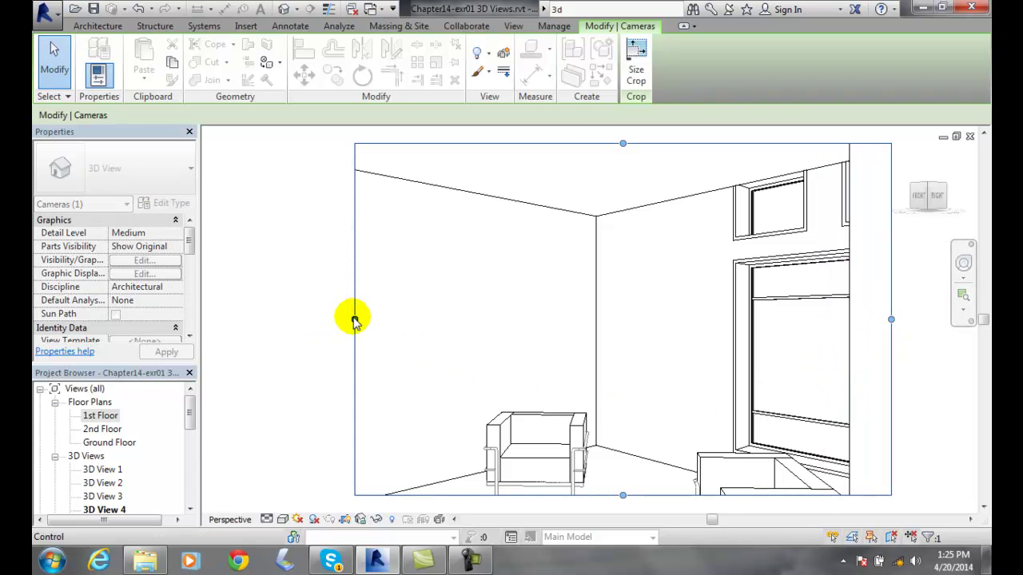
pyautogui.moveTo(354, 320); pyautogui.dragTo(299, 319)
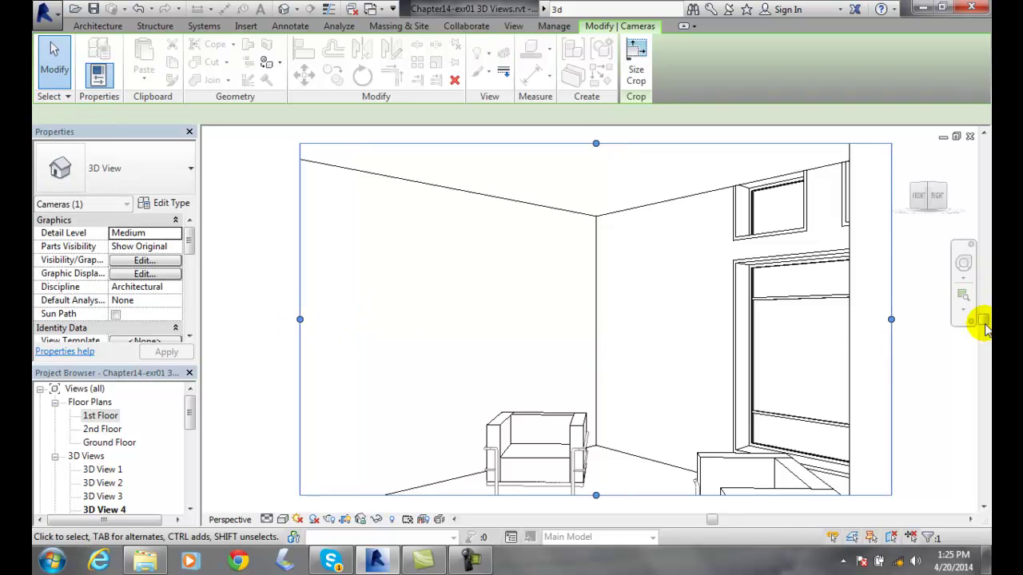
pyautogui.moveTo(983, 319); pyautogui.dragTo(983, 342)
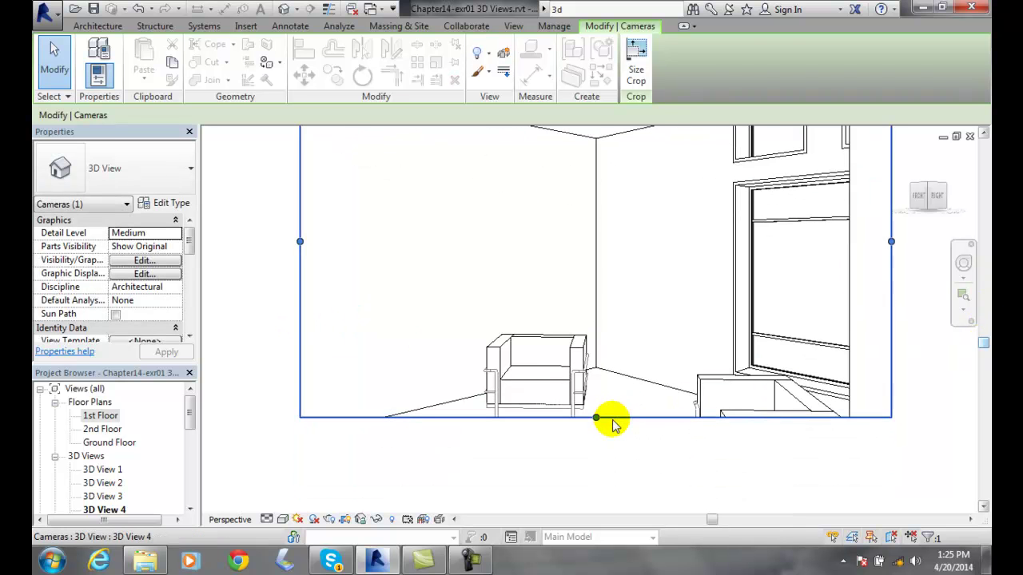
pyautogui.moveTo(615, 424); pyautogui.dragTo(620, 433)
pyautogui.click(630, 458)
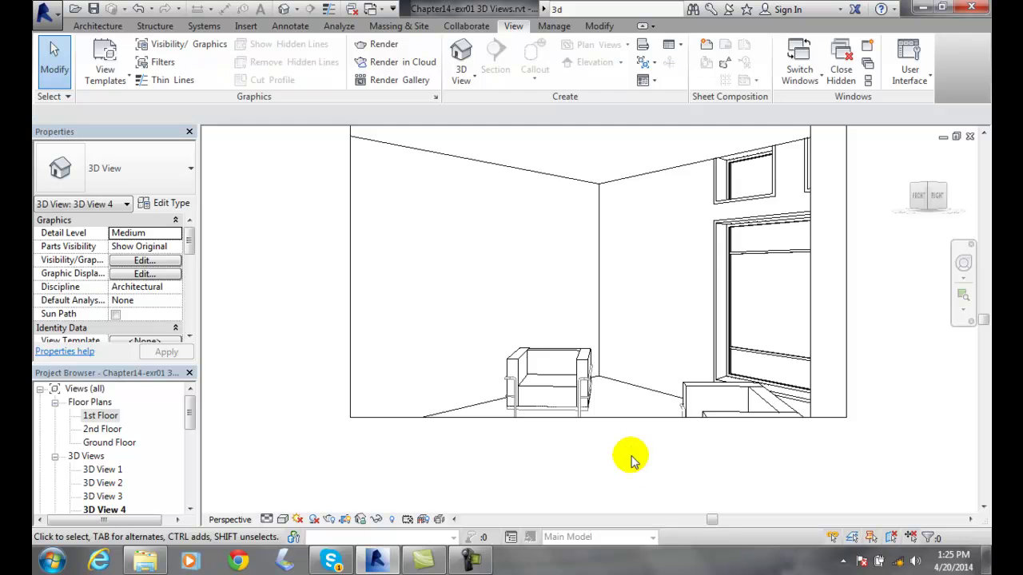
# Extend the crop bottom to show more floor, lower the top, and trim the left side.
pyautogui.click(621, 423)
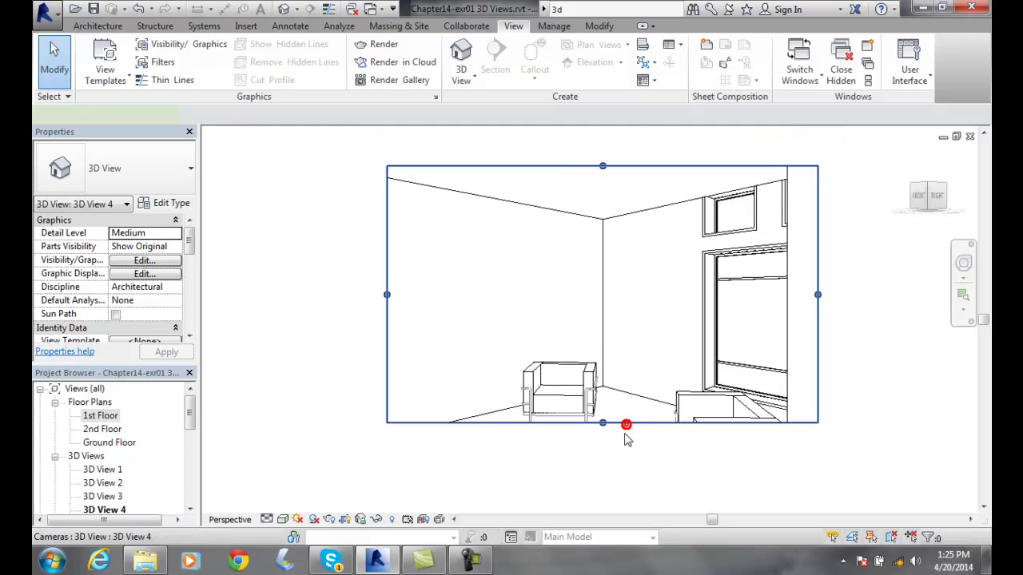
pyautogui.moveTo(602, 422); pyautogui.dragTo(602, 489)
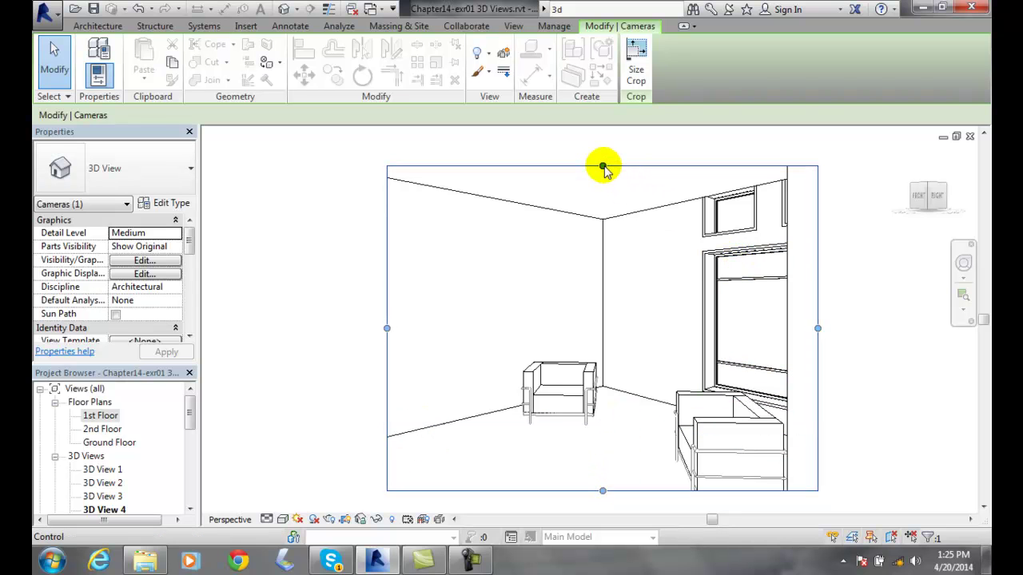
pyautogui.moveTo(603, 168); pyautogui.dragTo(602, 177)
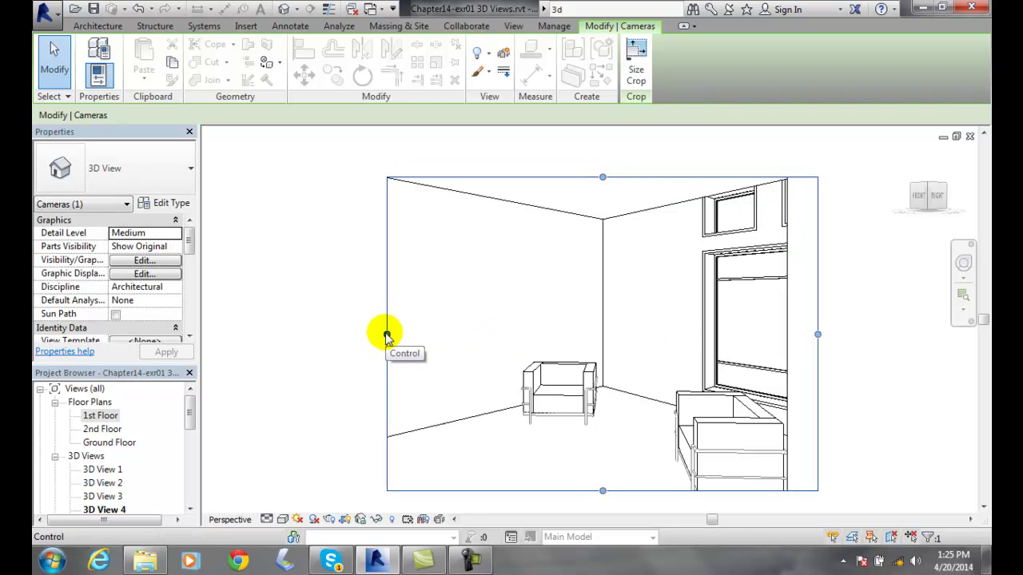
pyautogui.moveTo(387, 334); pyautogui.dragTo(428, 334)
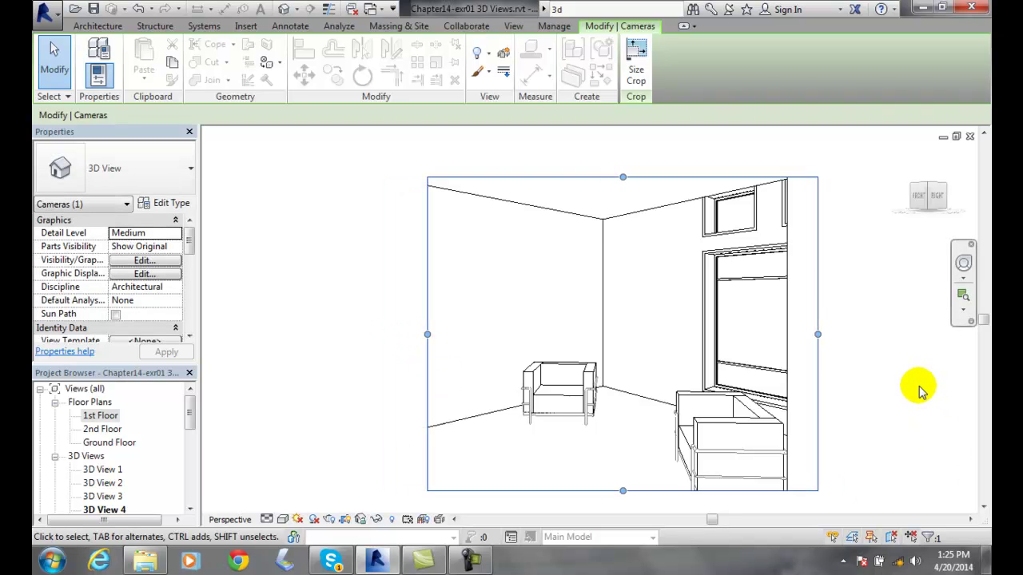
pyautogui.click(920, 359)
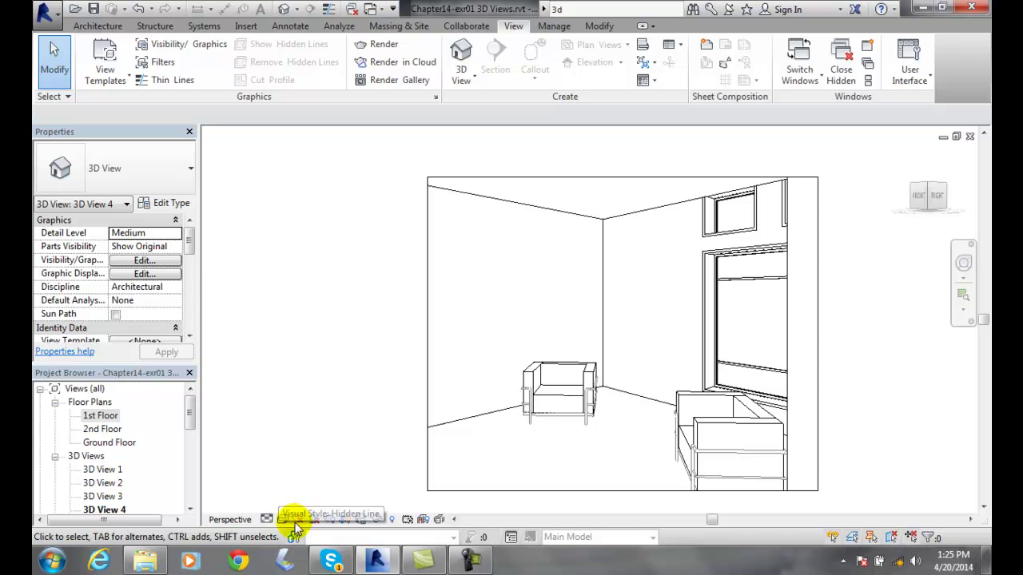
# Switch 3D View 4's visual style to Realistic.
pyautogui.click(286, 520)
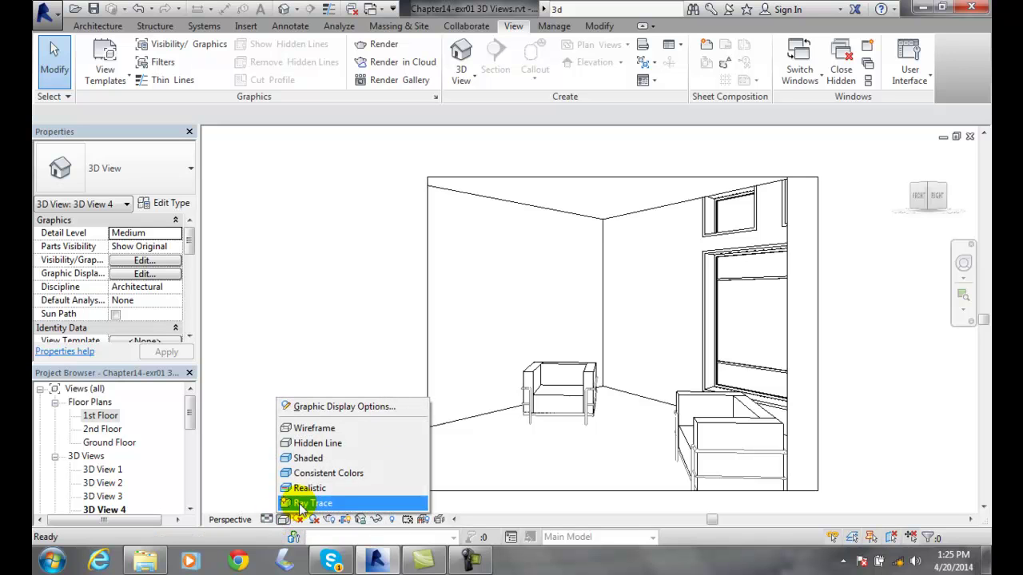
pyautogui.click(316, 492)
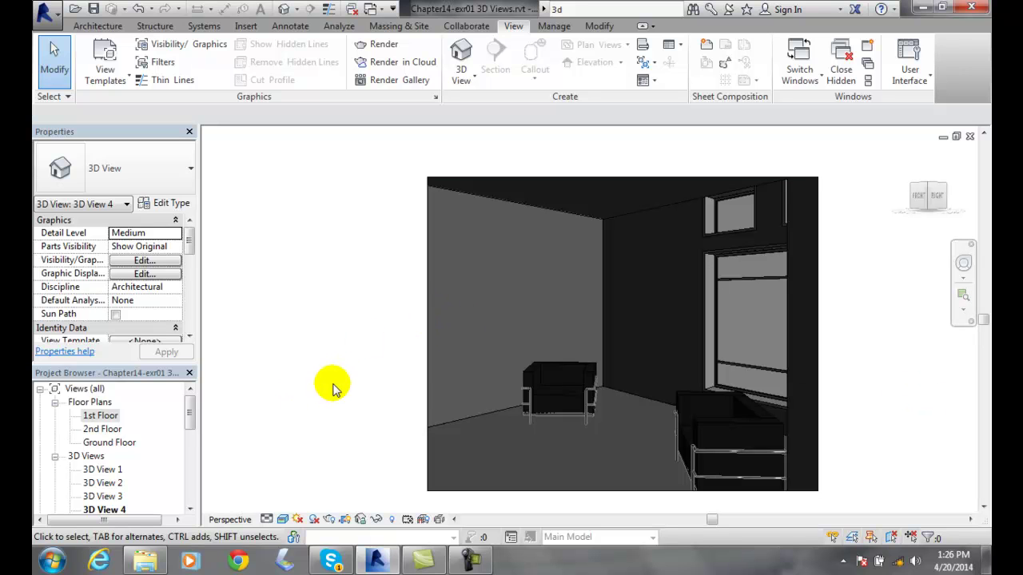
# Reopen the 1st Floor plan from the Project Browser and start another camera placement.
pyautogui.doubleClick(86, 404)
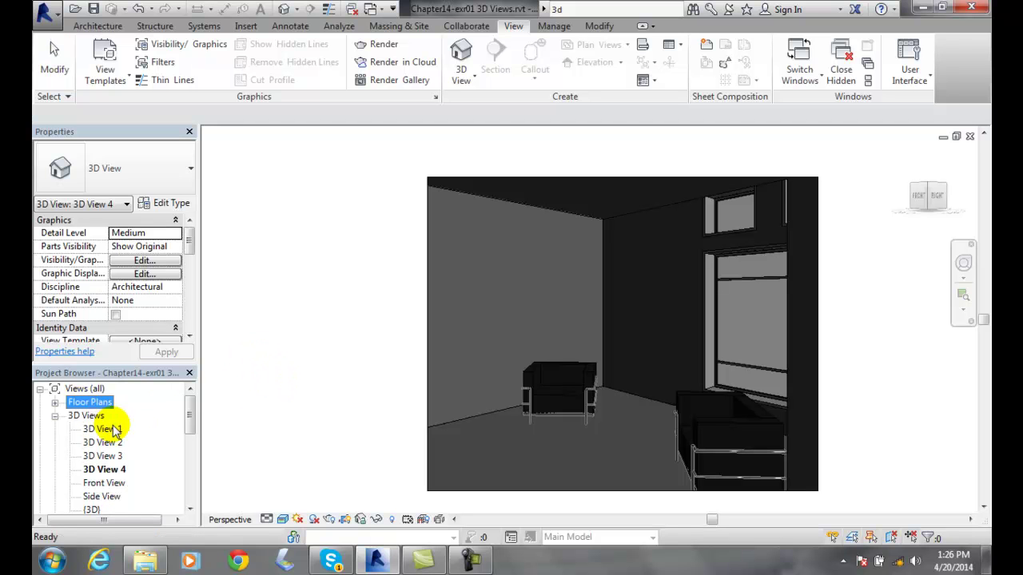
pyautogui.doubleClick(99, 405)
pyautogui.doubleClick(99, 417)
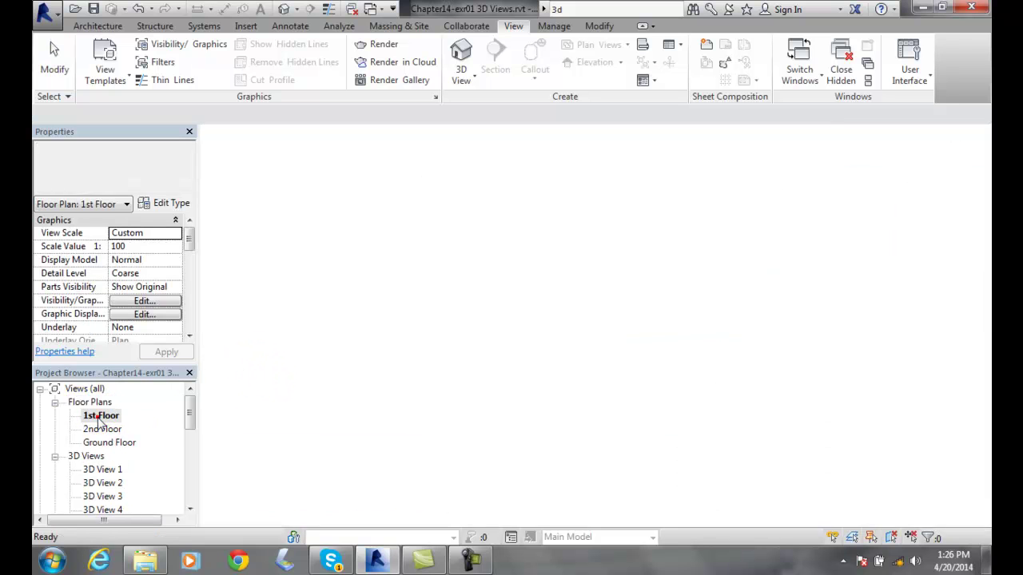
pyautogui.click(469, 80)
pyautogui.click(491, 103)
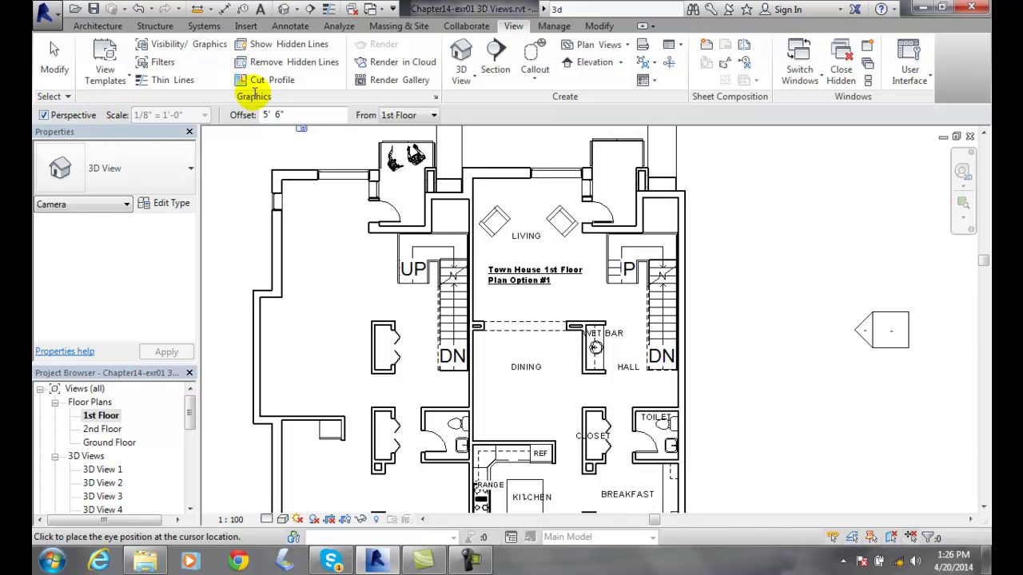
pyautogui.click(319, 185)
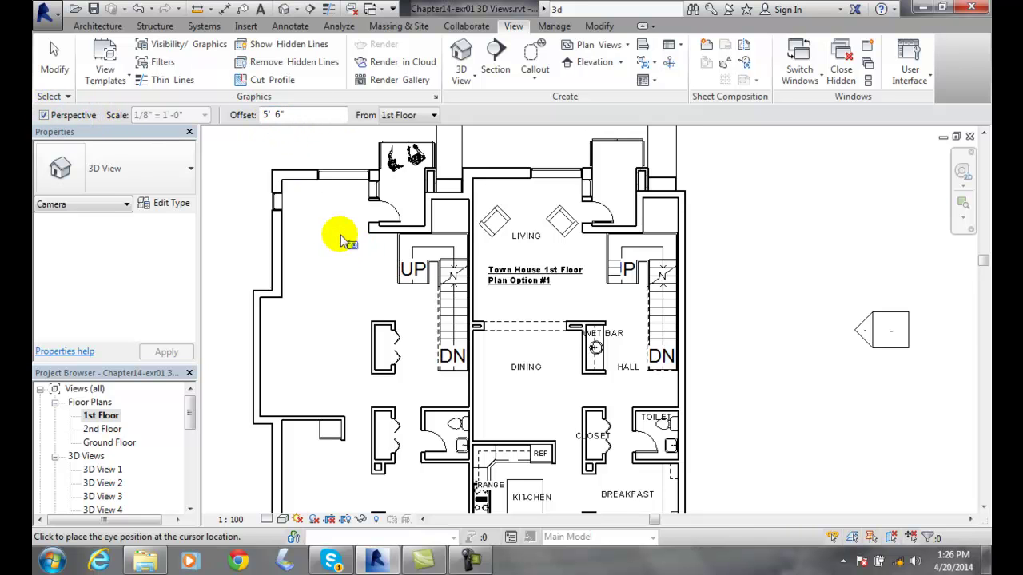